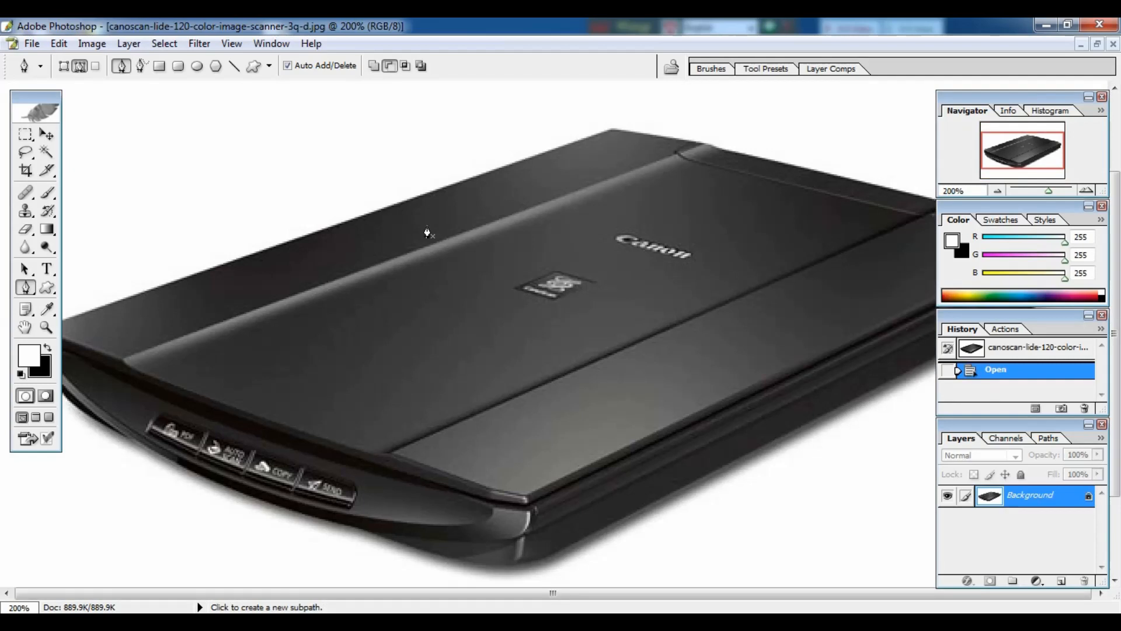
pyautogui.click(497, 286)
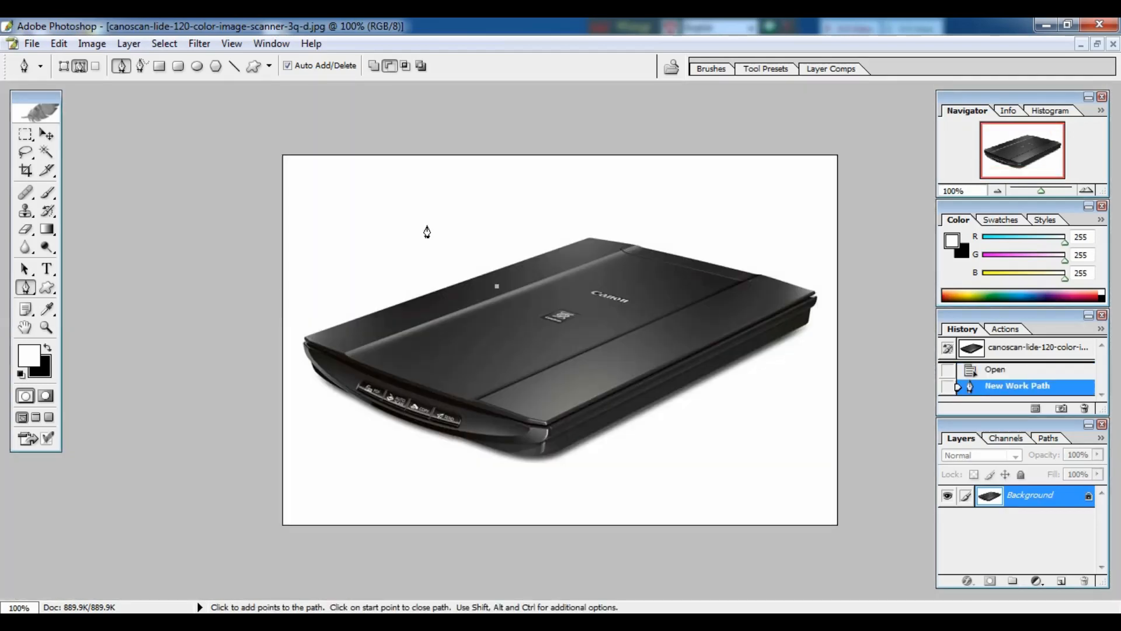
pyautogui.click(306, 337)
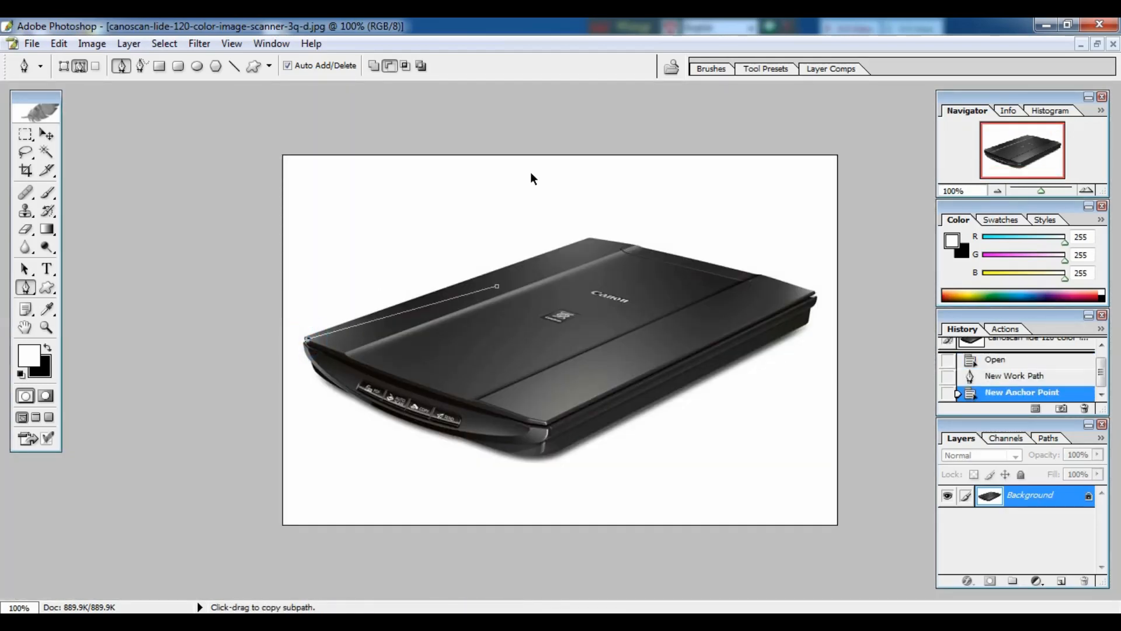
pyautogui.hotkey('ctrl', 'alt', 'z')
pyautogui.hotkey('ctrl', 'alt', 'z')
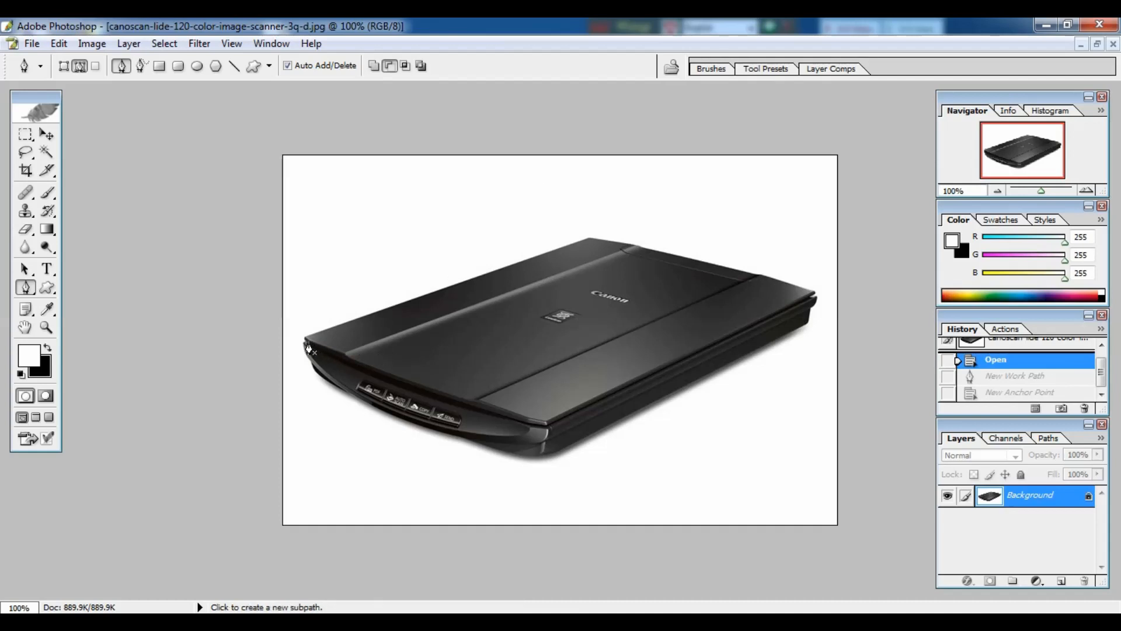
# - Trace a closed four-corner Pen path around the scanner's lid in subtract from path area mode
pyautogui.click(305, 338)
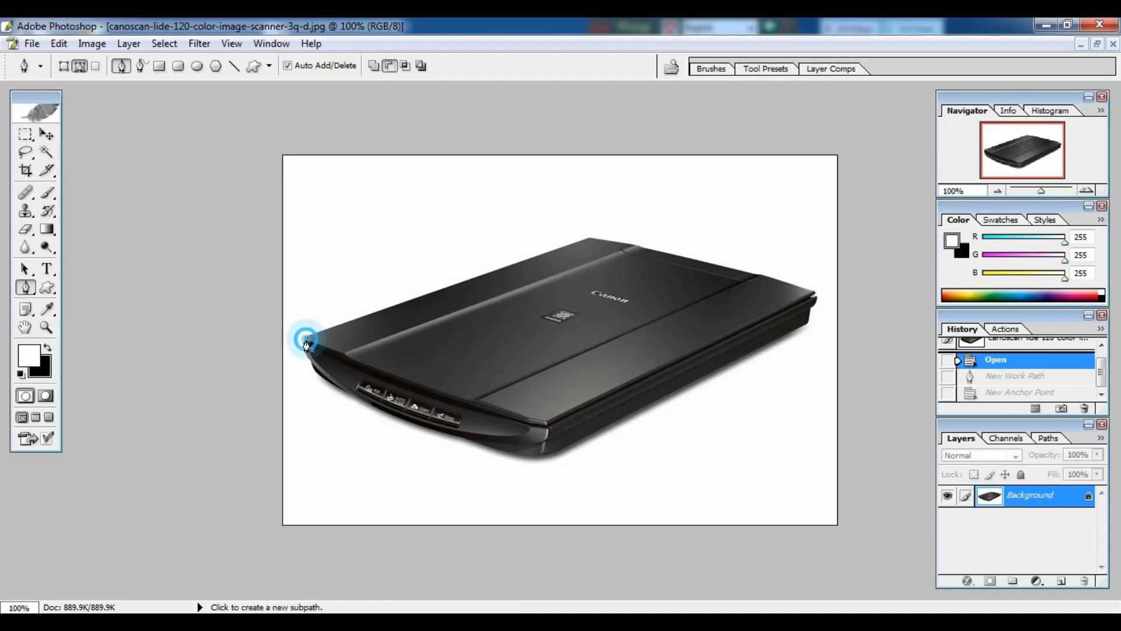
pyautogui.click(589, 239)
pyautogui.click(813, 295)
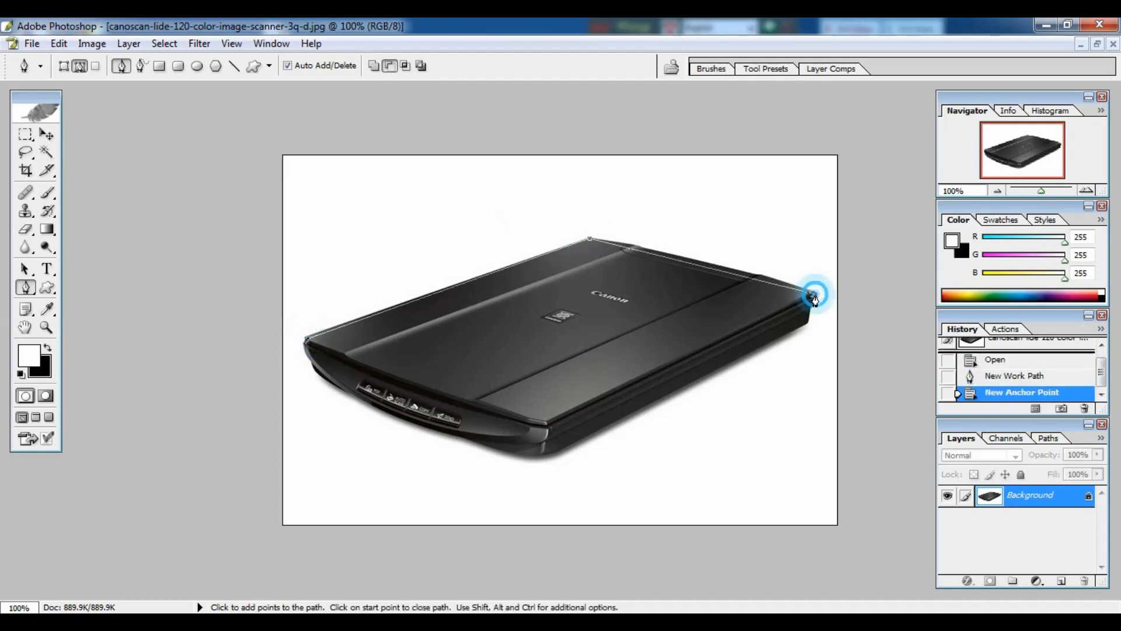
pyautogui.click(551, 447)
pyautogui.click(305, 338)
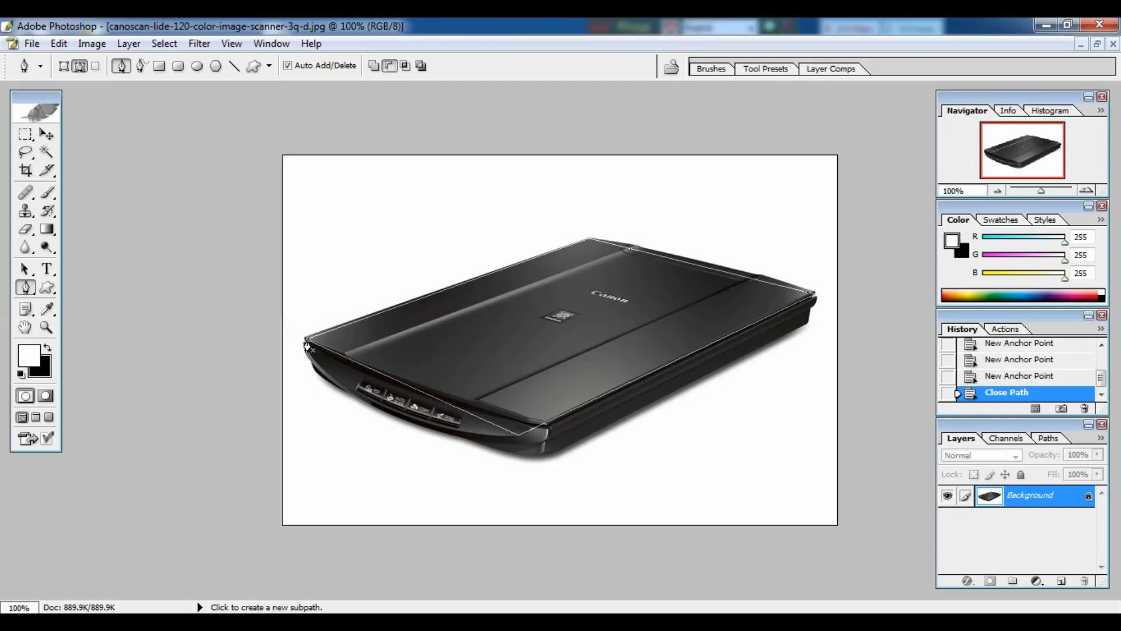
# - Convert the subtracting lid path into a selection and fill it with the black background colour
pyautogui.hotkey('ctrl', 'Return')
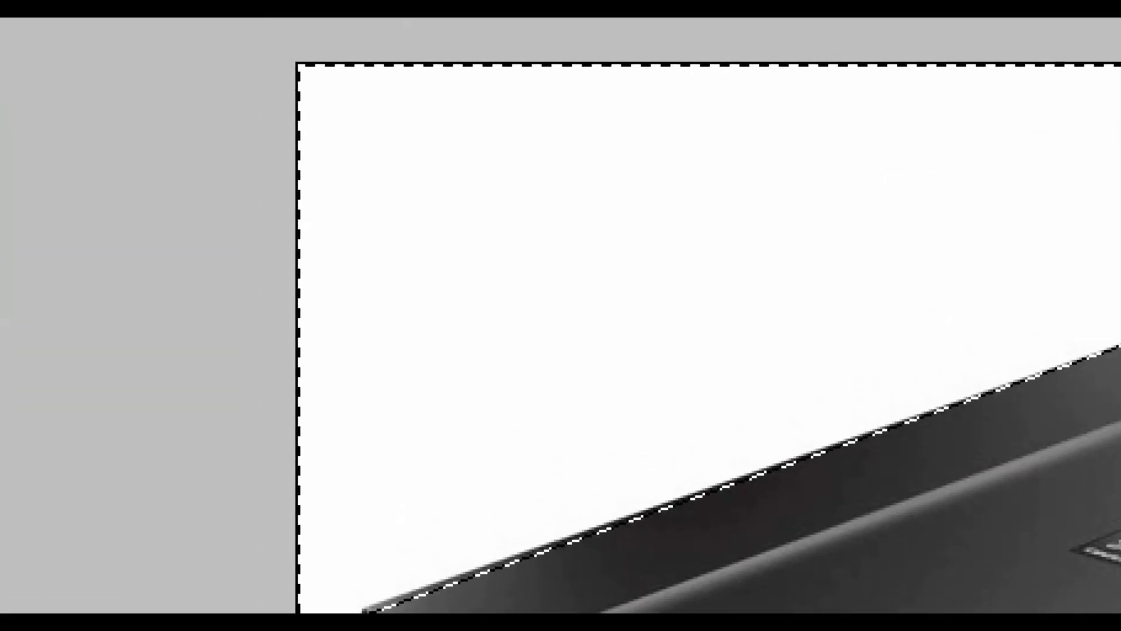
pyautogui.moveTo(281, 53); pyautogui.dragTo(360, 109)
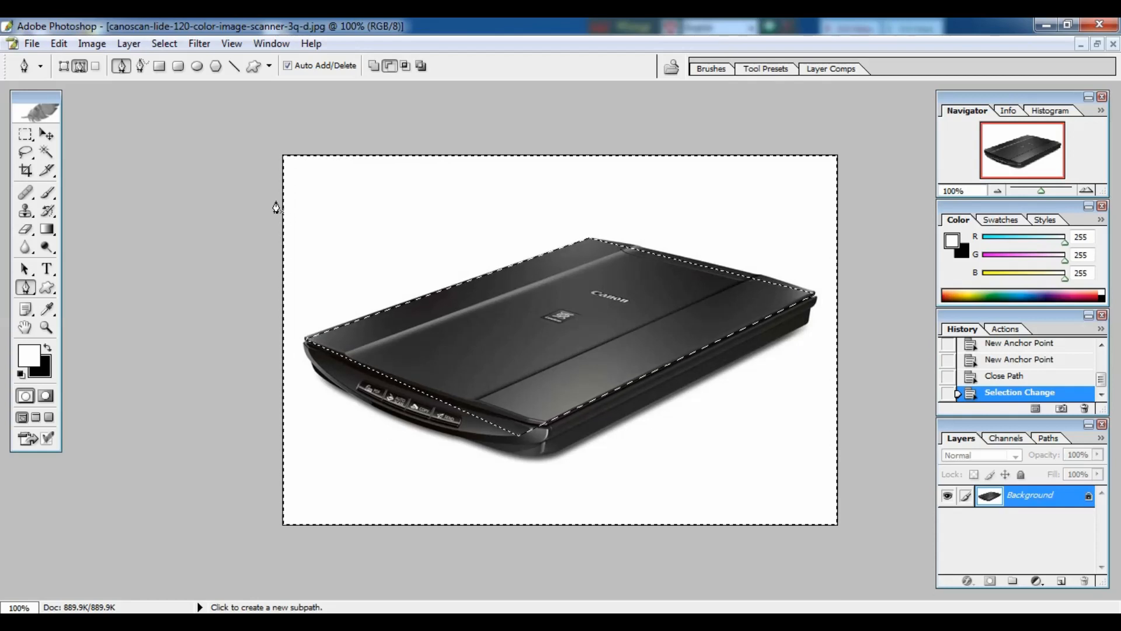
pyautogui.hotkey('ctrl', 'BackSpace')
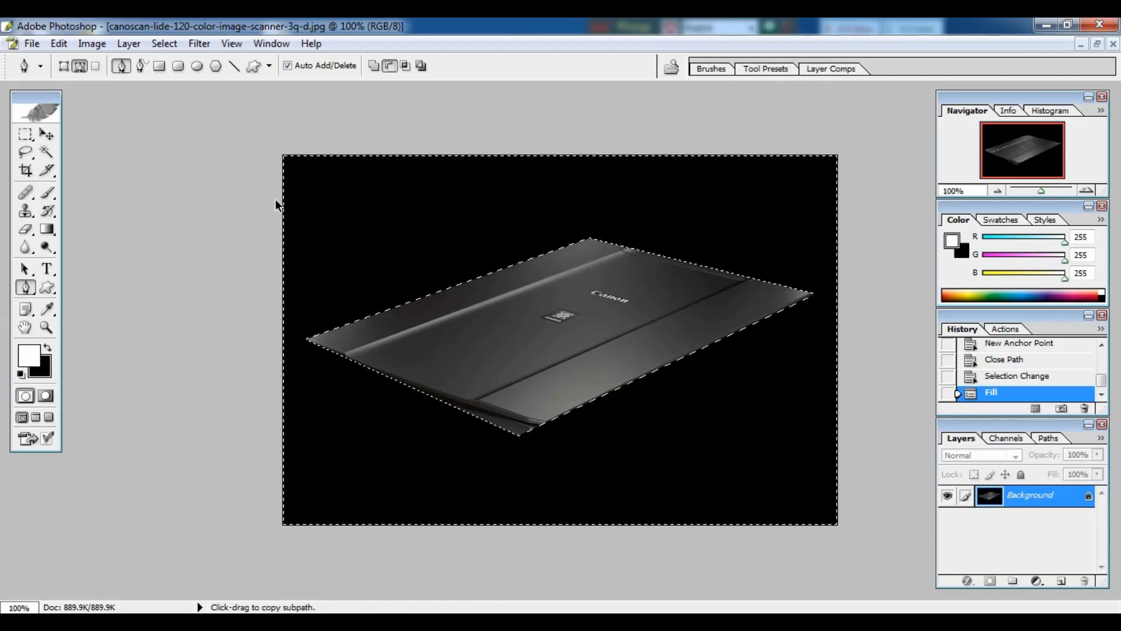
# - Undo the black fill, the selection and the lid path back to the opened image
pyautogui.hotkey('ctrl', 'z')
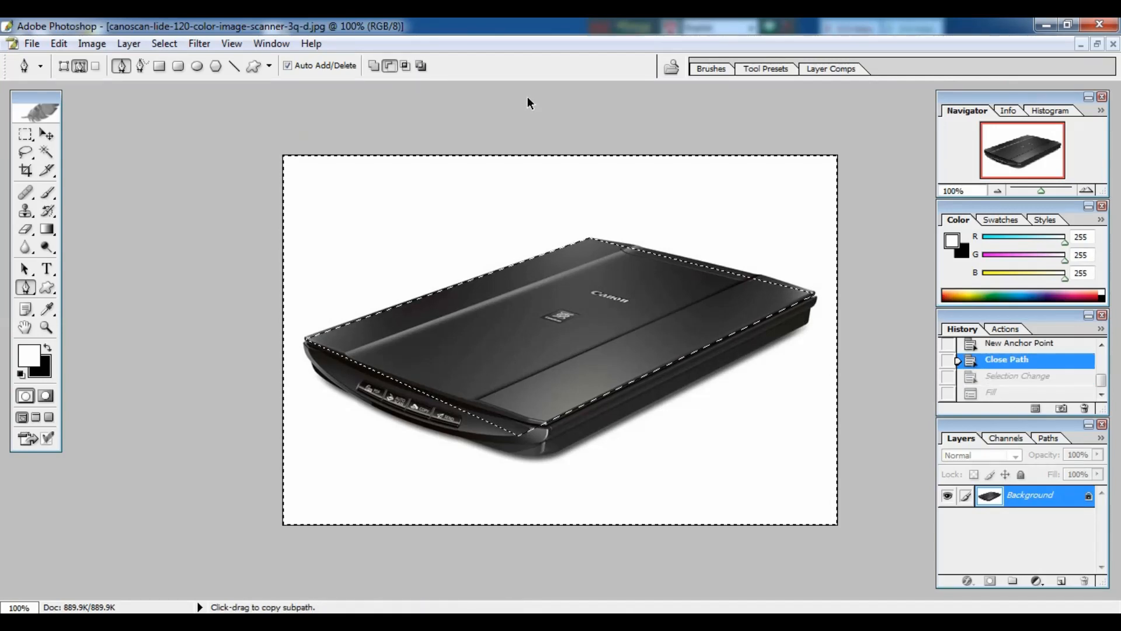
pyautogui.hotkey('ctrl', 'alt', 'z')
pyautogui.hotkey('ctrl', 'alt', 'z')
pyautogui.hotkey('ctrl', 'alt', 'z')
pyautogui.hotkey('ctrl', 'alt', 'z')
pyautogui.hotkey('ctrl', 'alt', 'z')
pyautogui.hotkey('ctrl', 'alt', 'z')
pyautogui.hotkey('ctrl', 'alt', 'z')
pyautogui.hotkey('ctrl', 'alt', 'z')
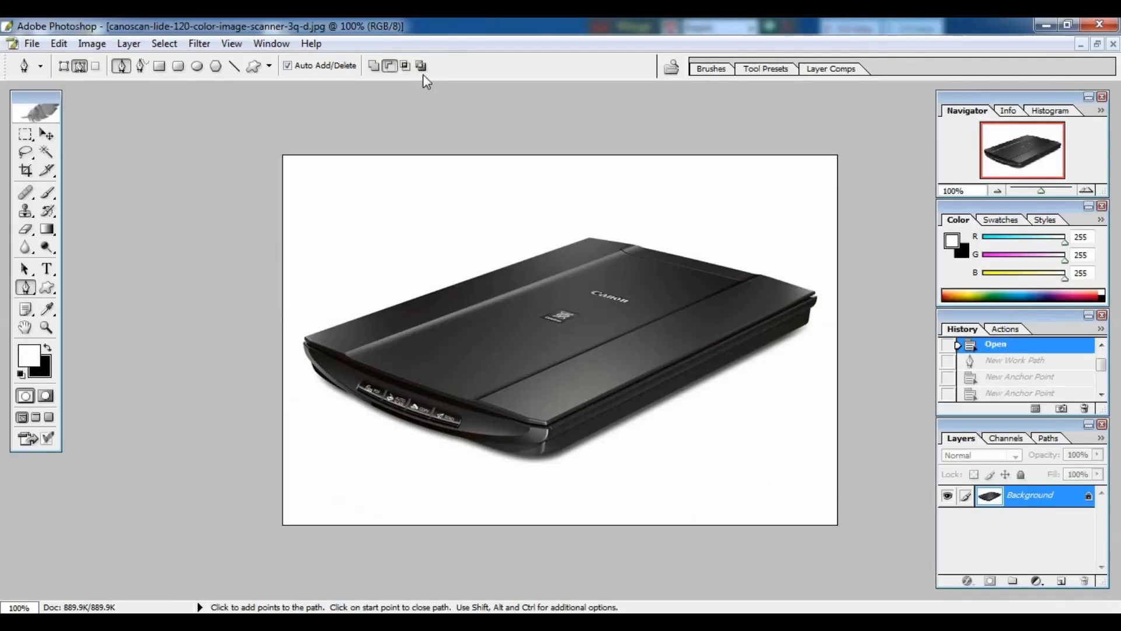
# - Set the Pen tool to intersect path areas and trace a closed four-corner path around the scanner's lid
pyautogui.click(368, 72)
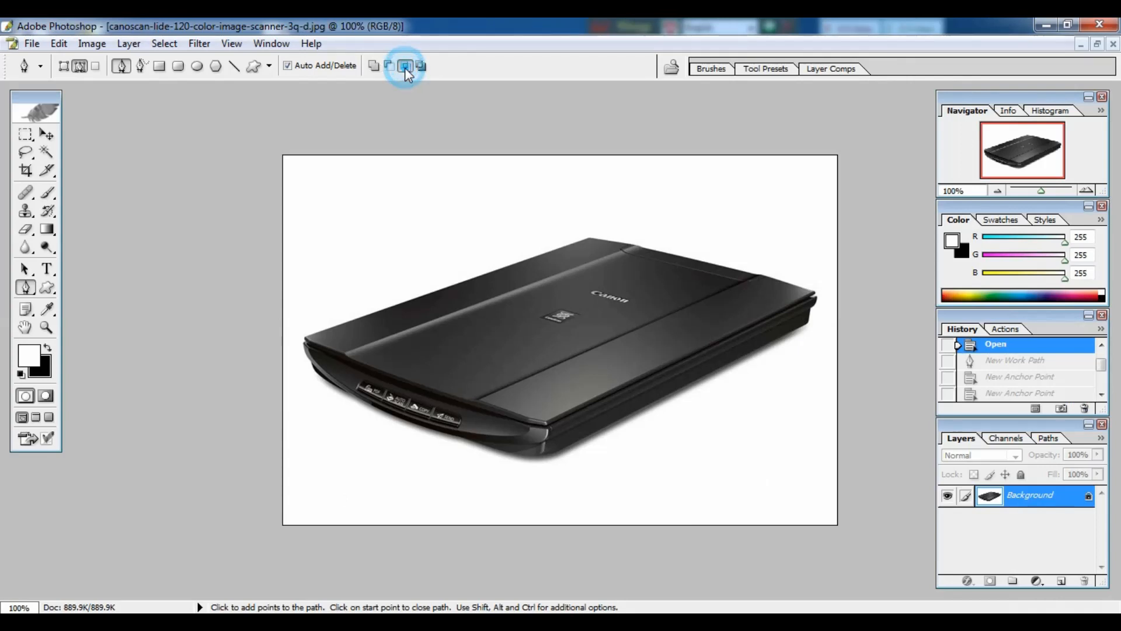
pyautogui.click(310, 343)
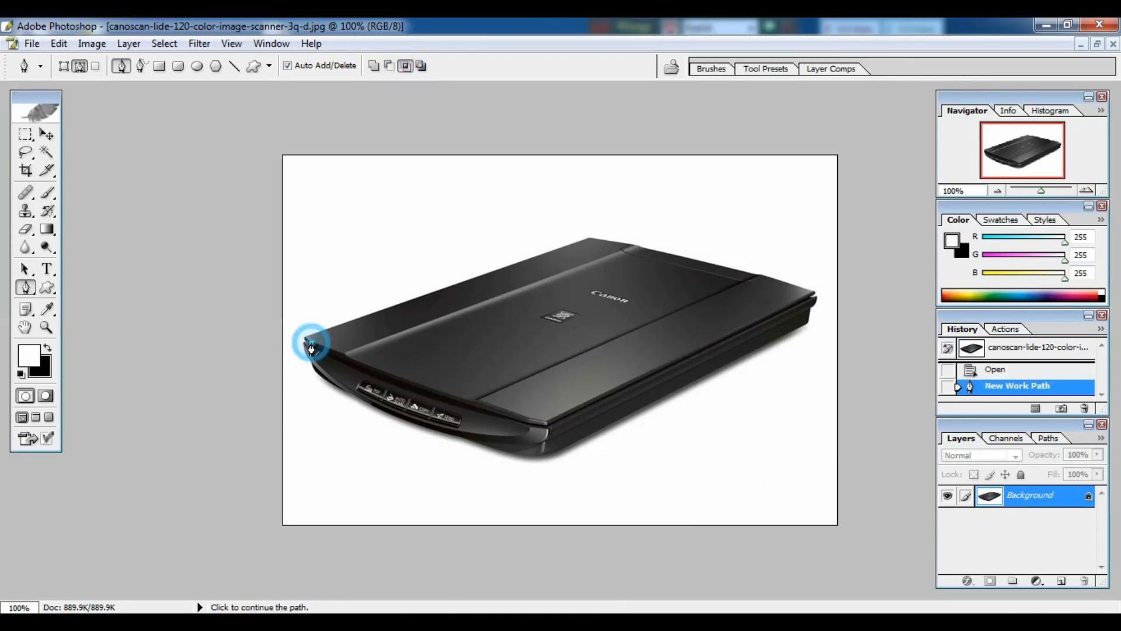
pyautogui.click(593, 236)
pyautogui.click(810, 291)
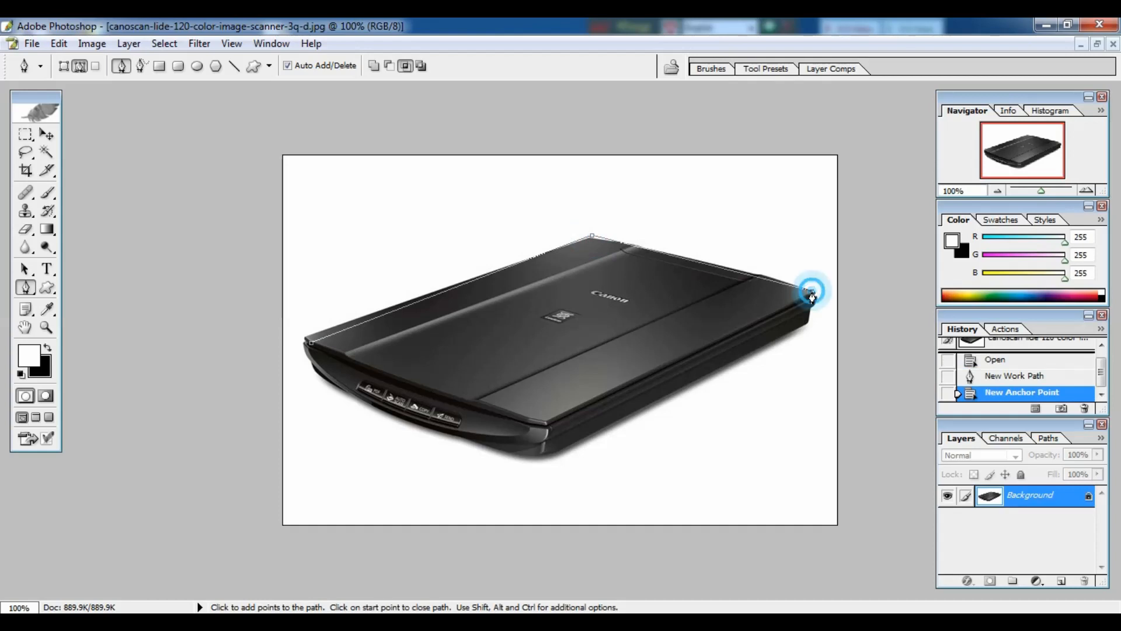
pyautogui.click(546, 436)
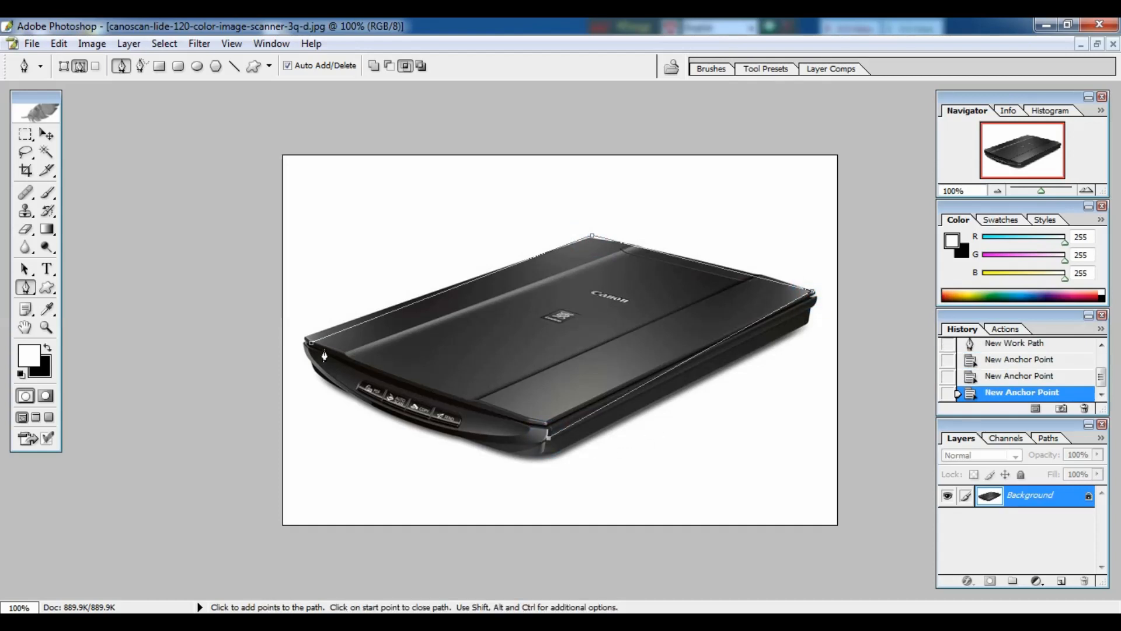
pyautogui.click(311, 345)
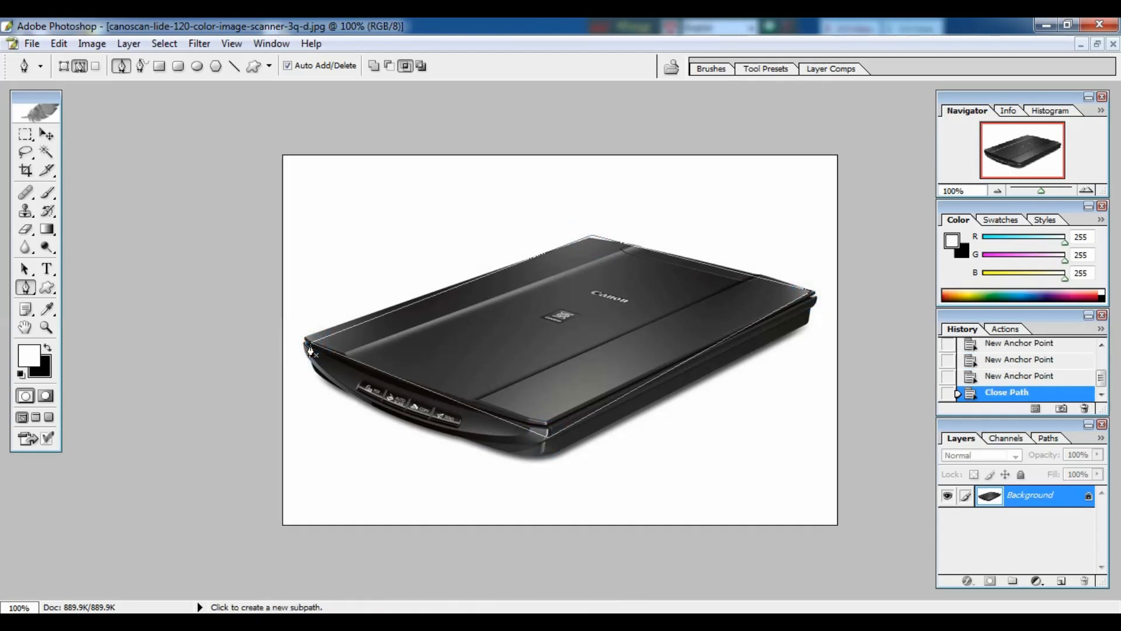
# - Convert the intersecting lid path into a selection and fill it with the black background colour
pyautogui.hotkey('ctrl', 'Return')
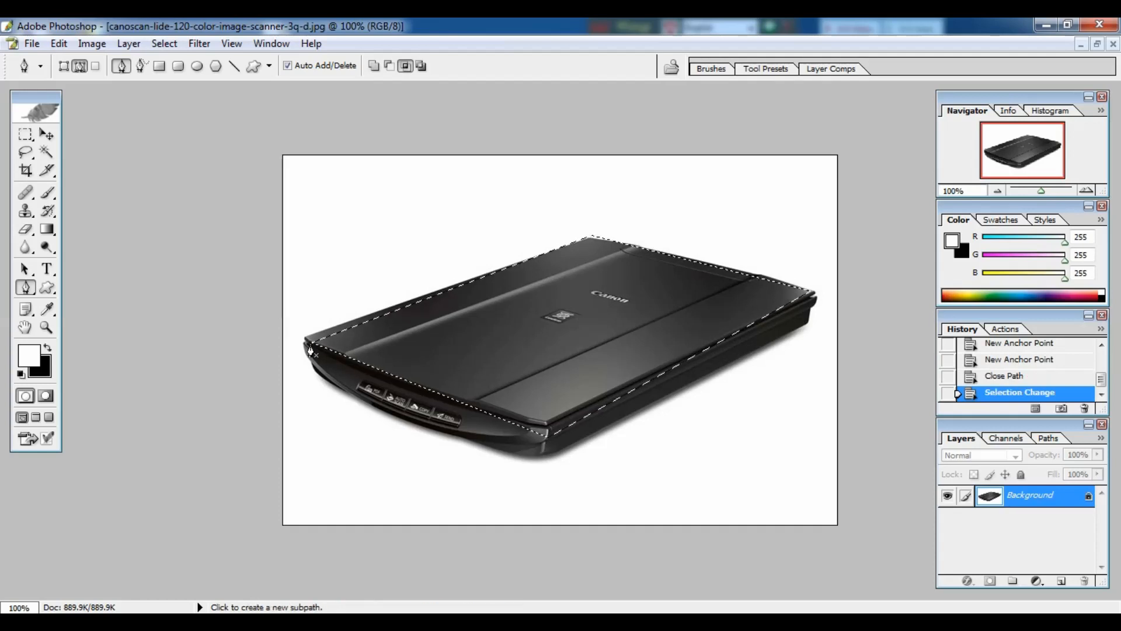
pyautogui.hotkey('ctrl', '+')
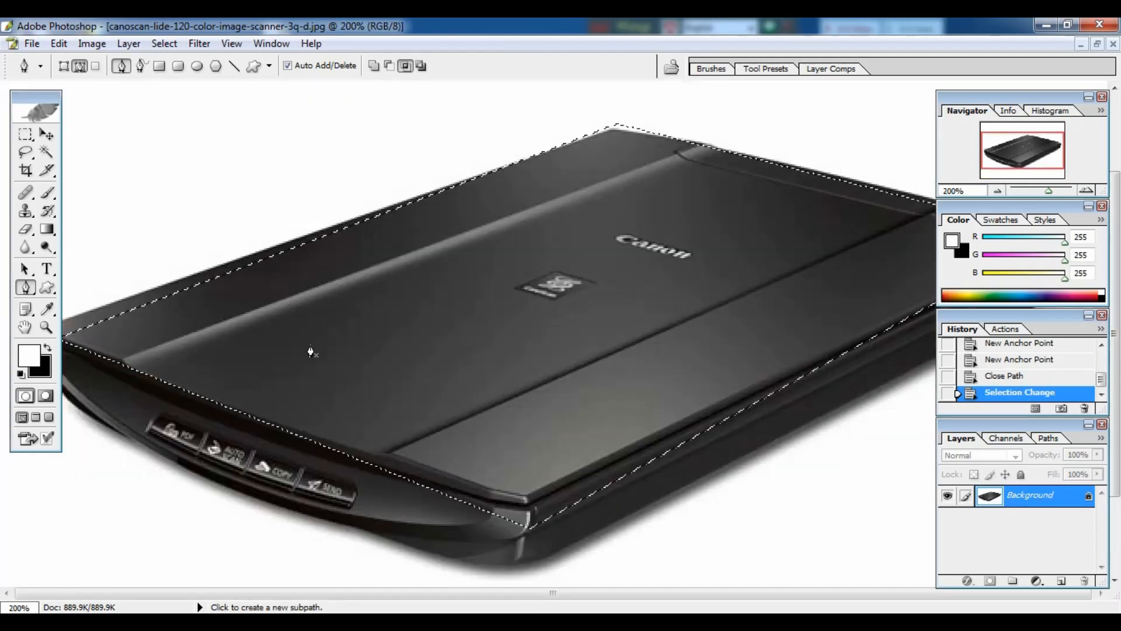
pyautogui.hotkey('ctrl', '-')
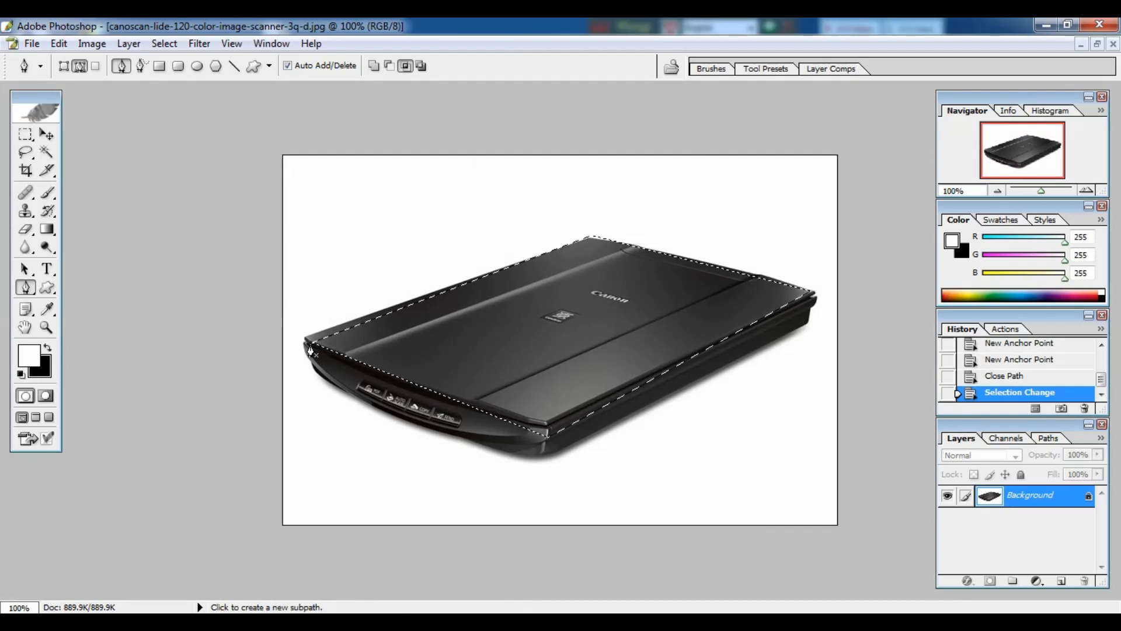
pyautogui.hotkey('ctrl', 'BackSpace')
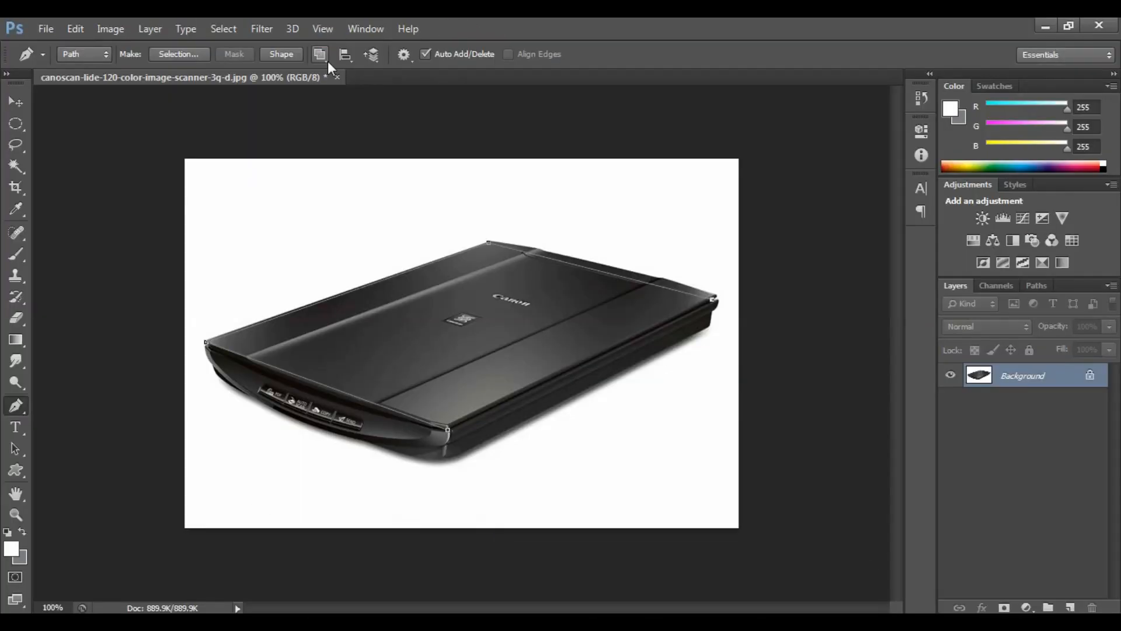
# - In the newer Photoshop window, examine the Pen tool's path operations, including Subtract Front Shape and Exclude Overlapping Shapes
pyautogui.click(325, 93)
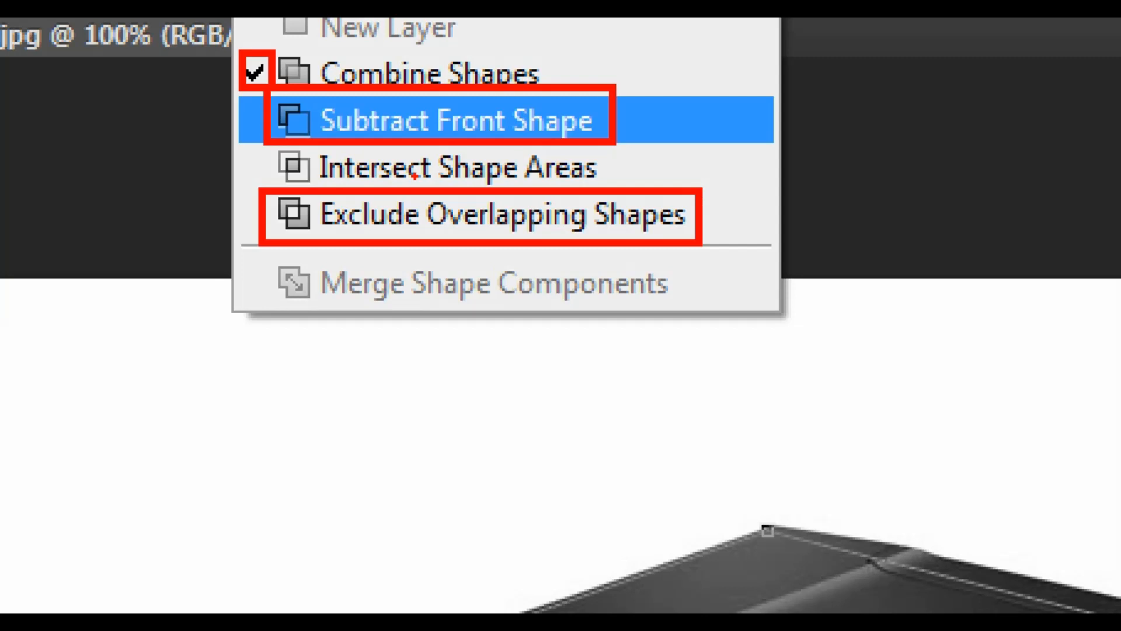
pyautogui.press('Escape')
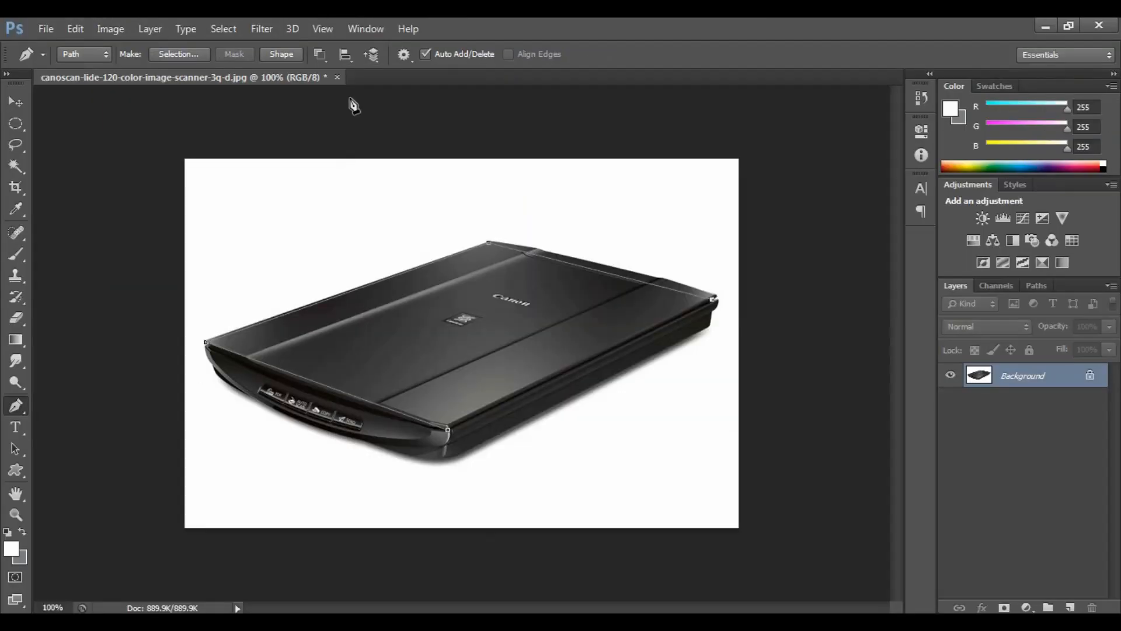